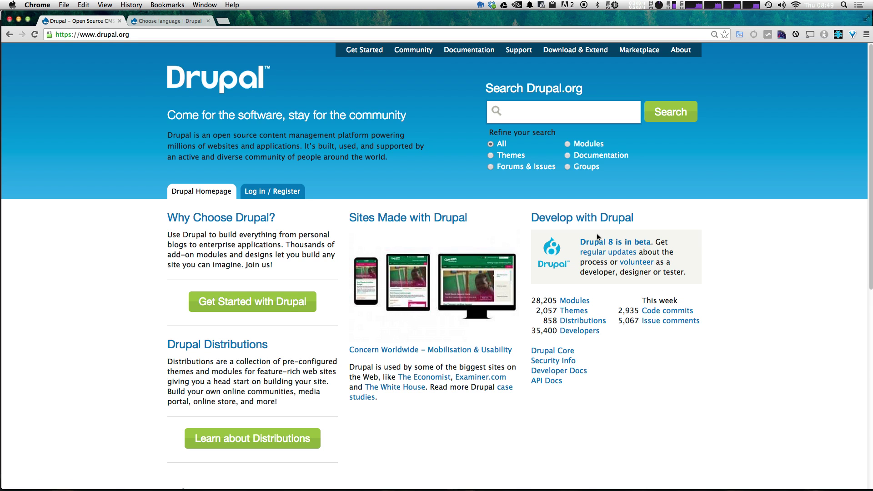
# Step: Open the 'Drupal 8 is in beta' page from the Drupal.org home page and scroll down it
pyautogui.click(599, 242)
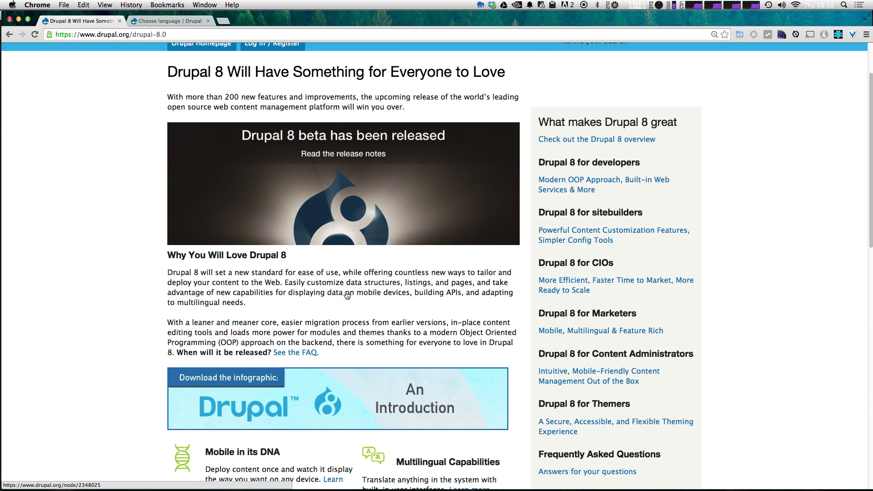
pyautogui.scroll(-3, 346, 293)
# Step: Open the drupal 8.0.0-beta1 release page, then switch to the tab running the Drupal installer
pyautogui.click(358, 169)
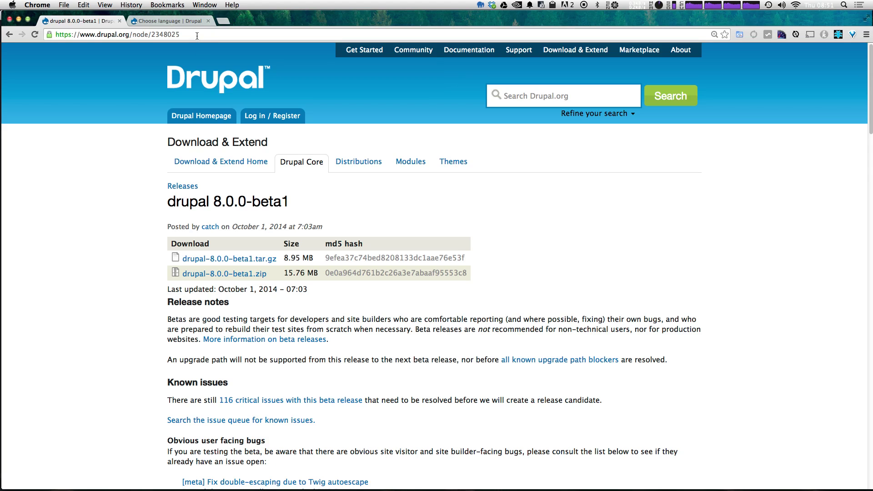
pyautogui.click(164, 21)
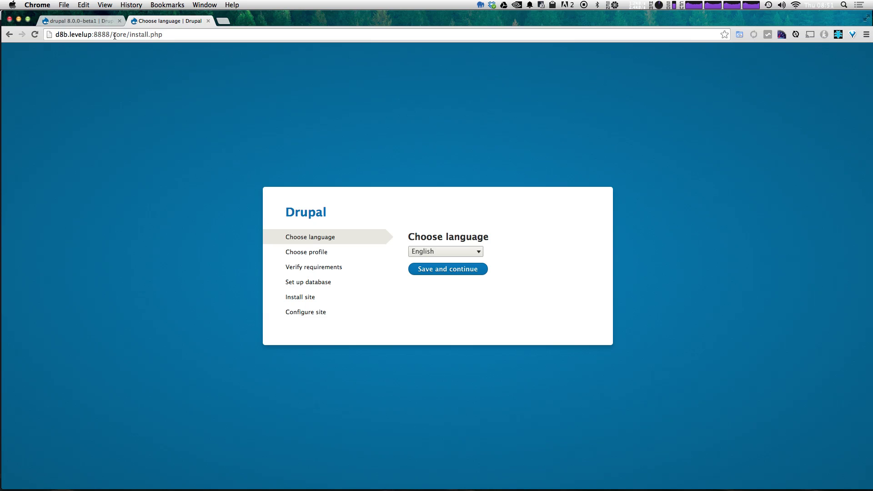
# Step: Load d8b.levelup:8888/, zoom the installer to 150%, and keep English as the language
pyautogui.moveTo(113, 35); pyautogui.dragTo(177, 33)
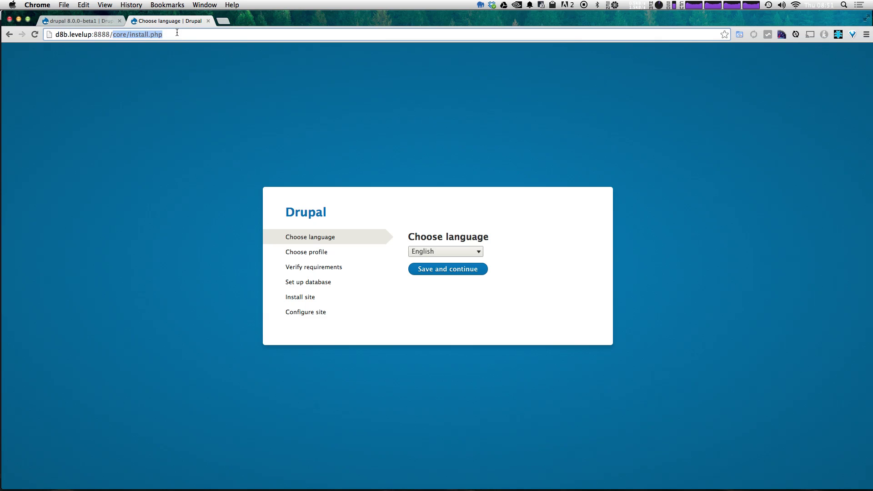
pyautogui.press('BackSpace')
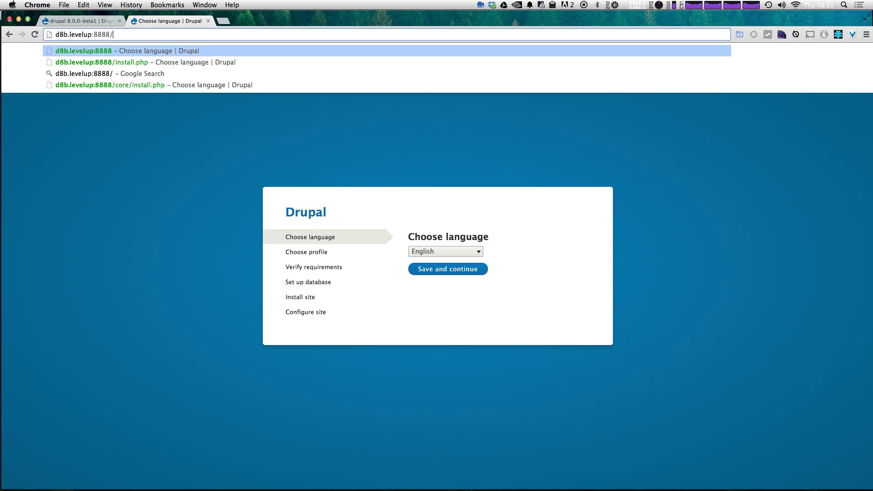
pyautogui.press('Return')
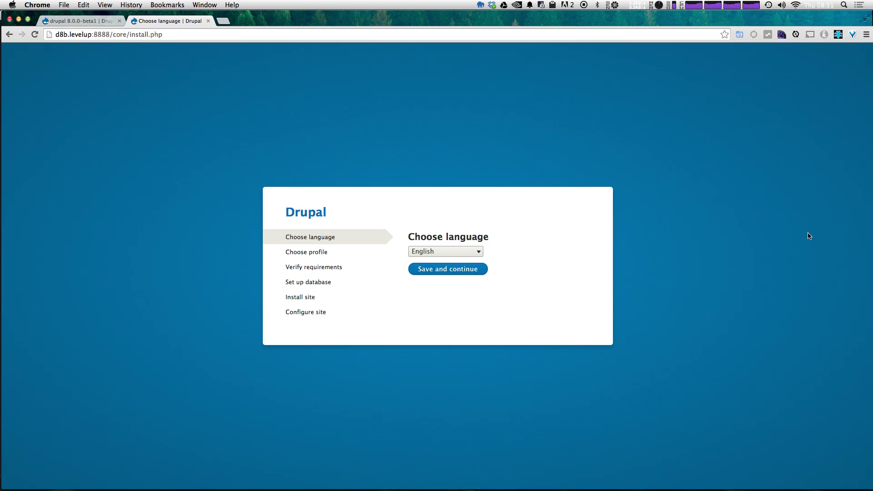
pyautogui.press('super+equal')
pyautogui.press('super+equal')
pyautogui.press('super+equal')
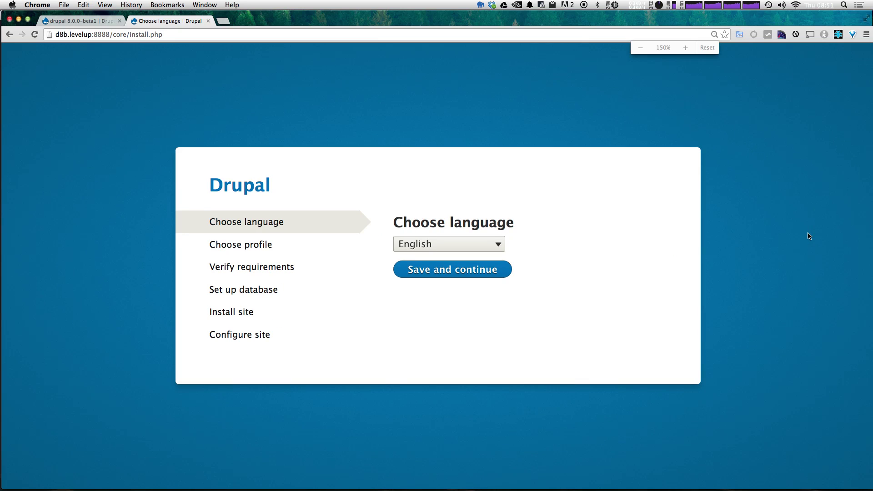
pyautogui.press('super+equal')
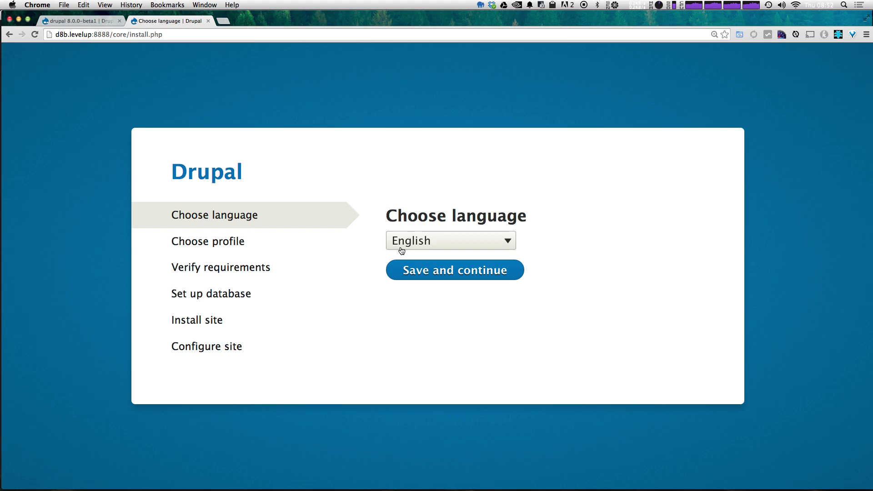
pyautogui.click(412, 271)
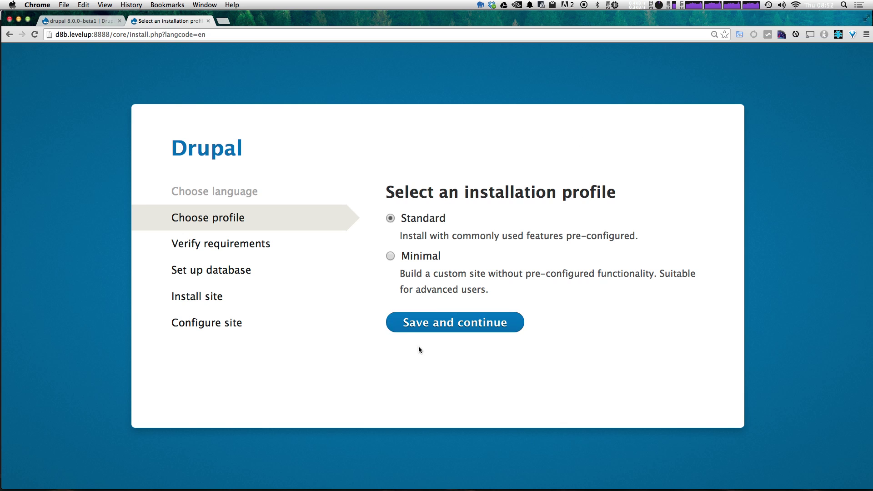
# Step: Keep the Standard profile and enter database name d8_beta, username root and the database password
pyautogui.click(421, 324)
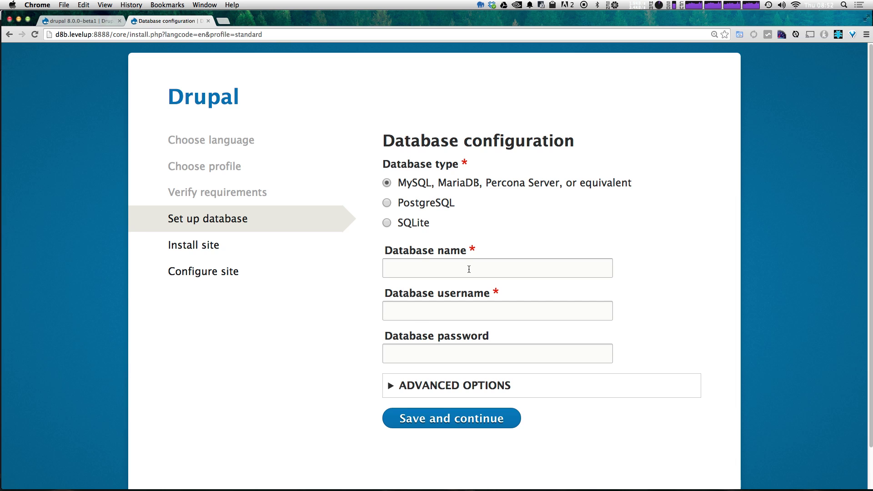
pyautogui.click(464, 267)
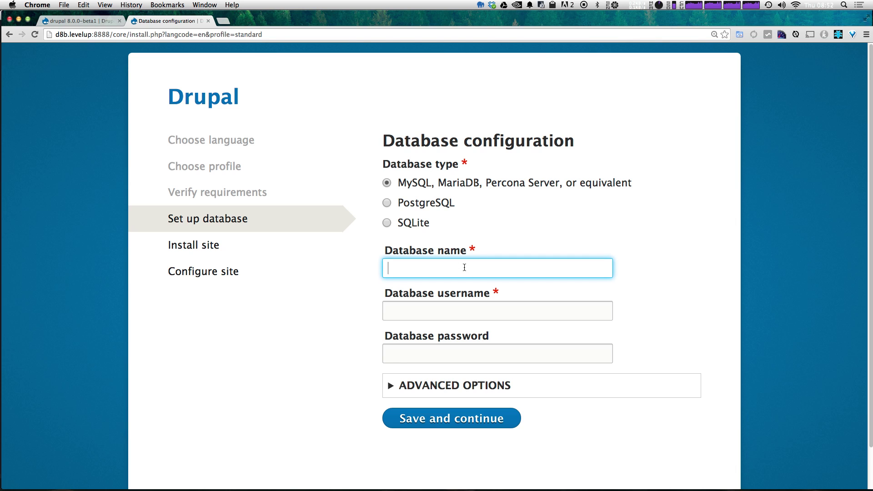
pyautogui.write('d8_beta')
pyautogui.press('Tab')
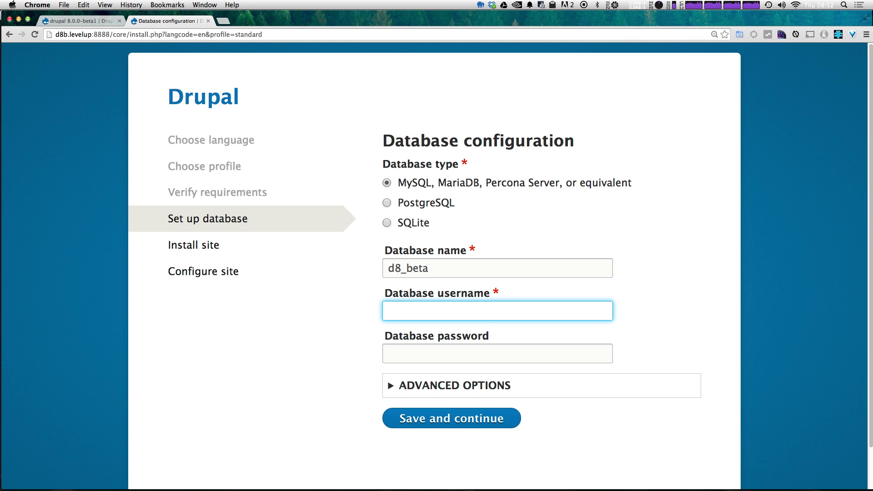
pyautogui.write('root')
pyautogui.press('Tab')
pyautogui.write('r')
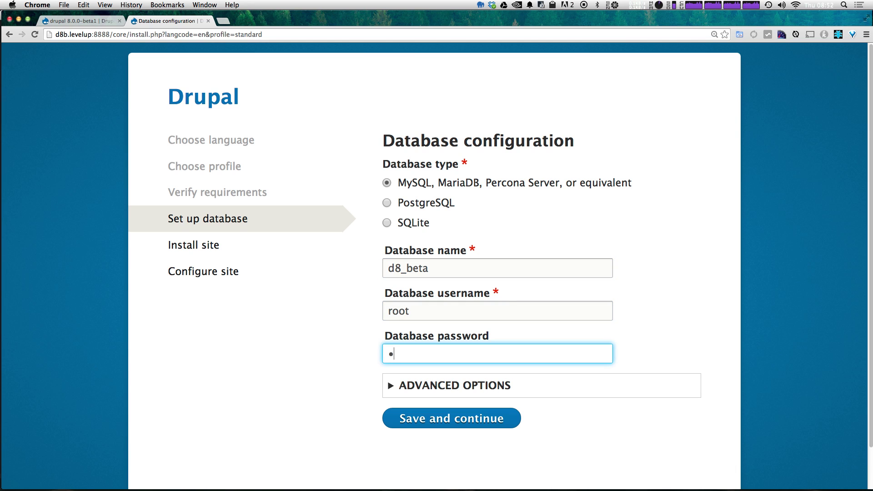
pyautogui.write('oot')
# Step: Submit the database settings, wait for installation, then select the prefilled site name
pyautogui.click(480, 425)
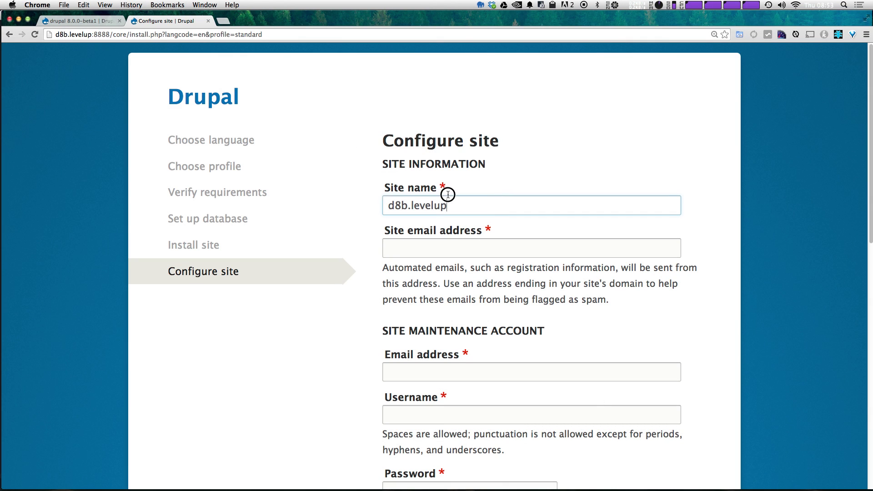
pyautogui.moveTo(448, 200); pyautogui.dragTo(336, 187)
# Step: Name the site 'D8 Beta' and fill in the site and account e-mail address
pyautogui.write('D8B')
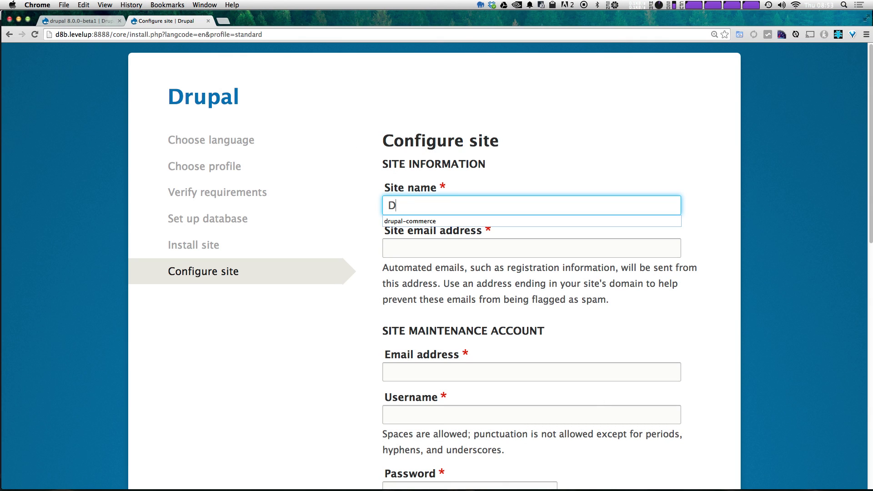
pyautogui.press('BackSpace')
pyautogui.write('Beta')
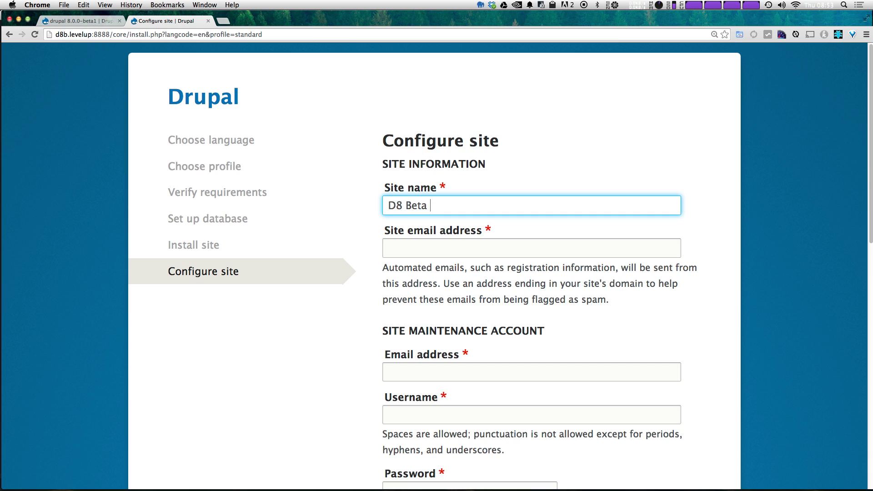
pyautogui.click(436, 257)
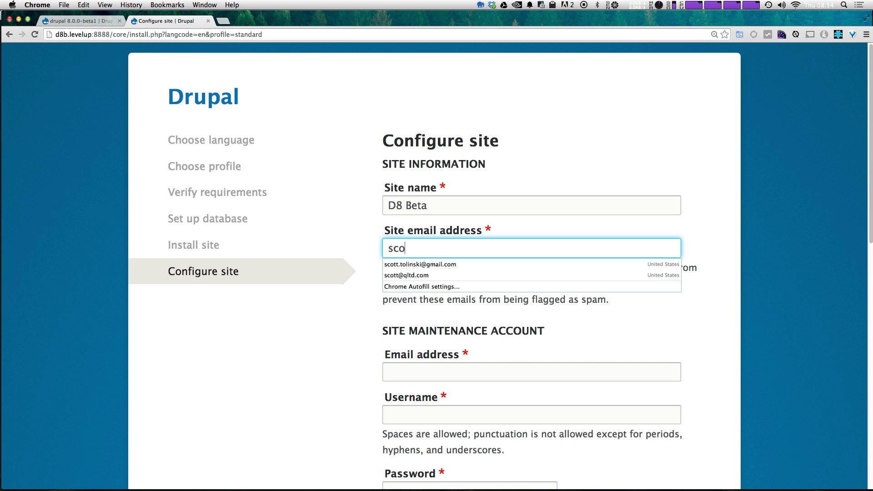
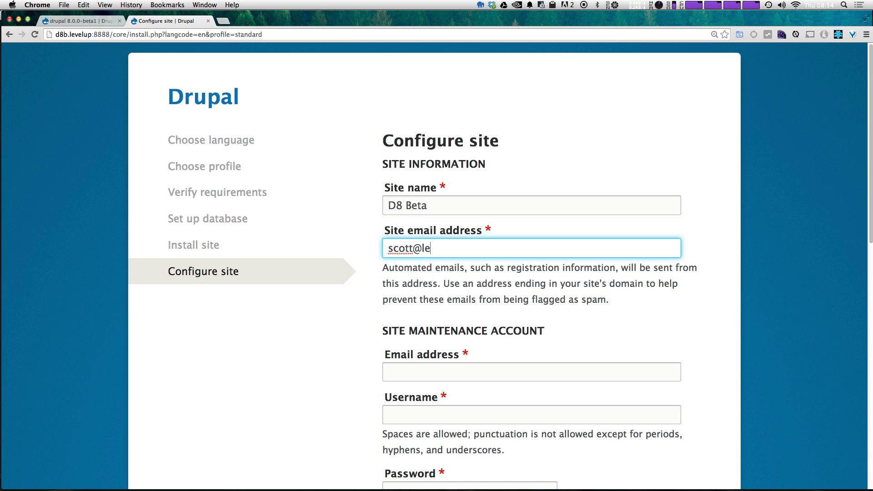
pyautogui.press('Tab')
pyautogui.press('Tab')
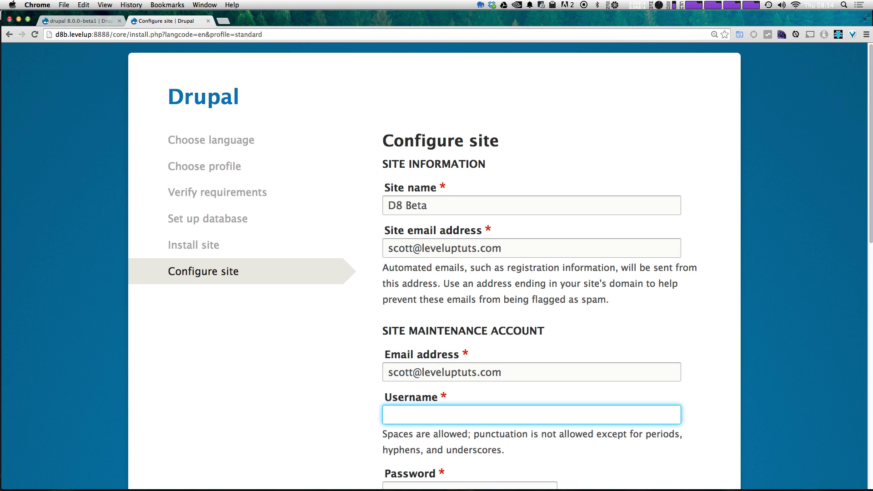
# Step: Fill the maintenance account username with admin from saved suggestions
pyautogui.scroll(-3, 454, 219)
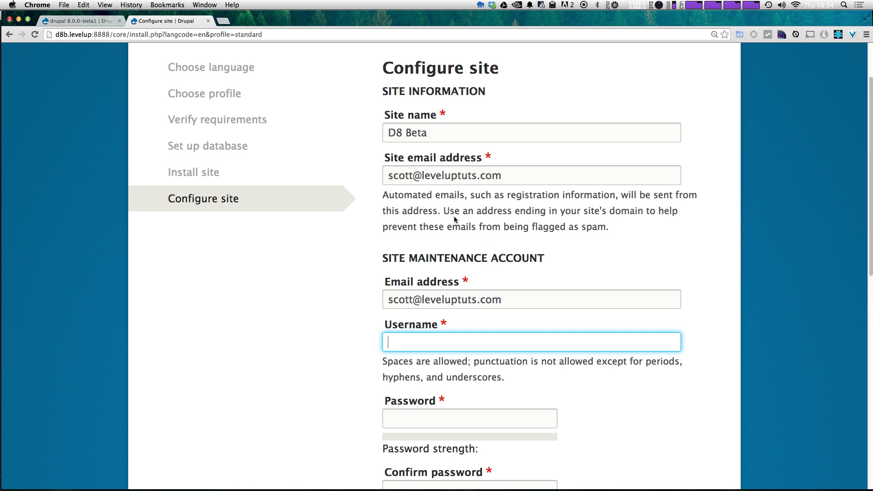
pyautogui.click(455, 347)
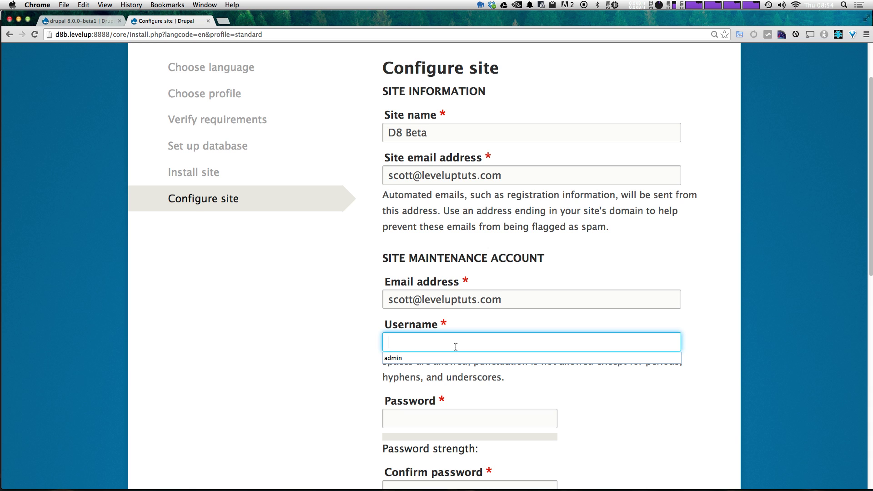
pyautogui.click(455, 358)
pyautogui.scroll(3, 455, 357)
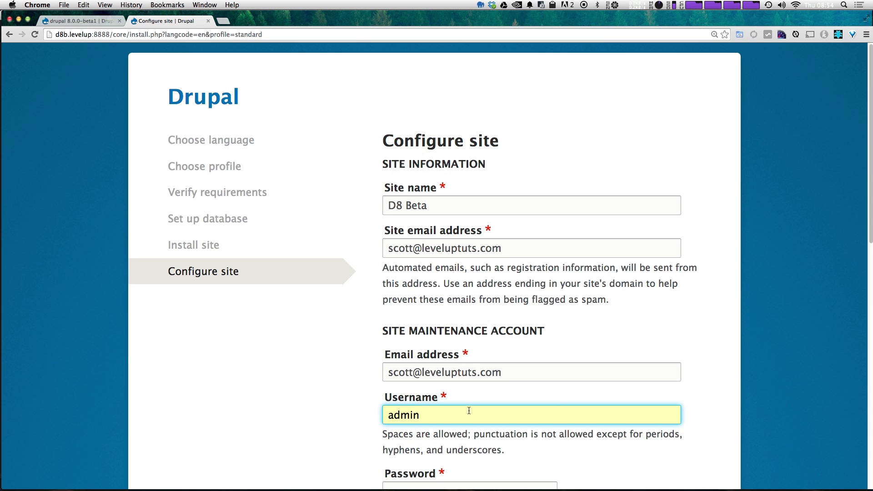
pyautogui.scroll(-6, 513, 400)
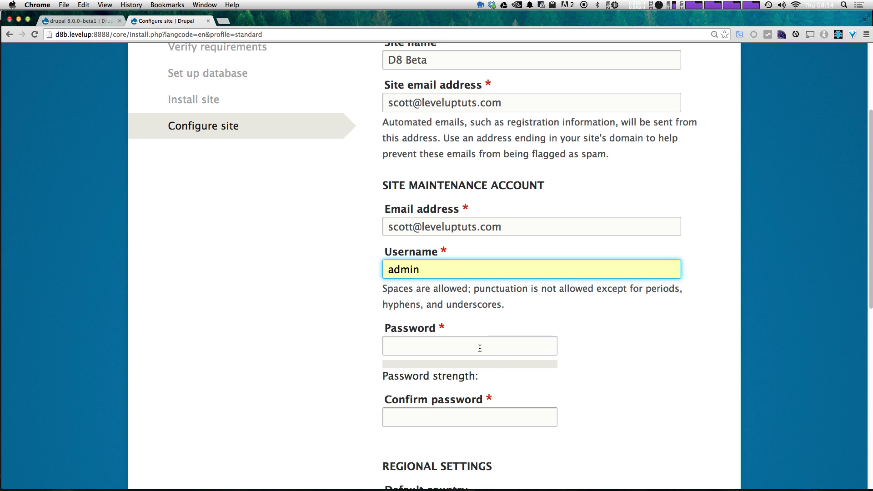
# Step: Enter and confirm the admin account password, which rates Fair strength
pyautogui.click(479, 348)
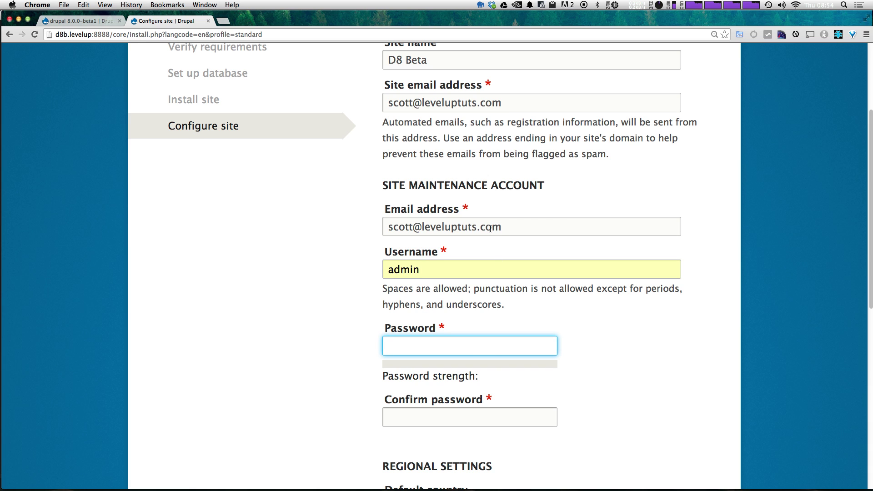
pyautogui.click(488, 228)
pyautogui.click(469, 352)
pyautogui.write('••••••')
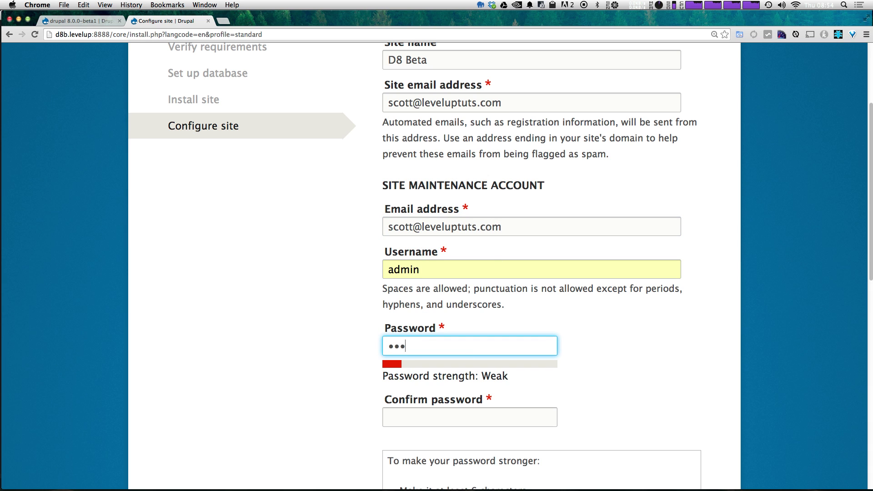
pyautogui.write('••')
pyautogui.press('Tab')
pyautogui.write('••')
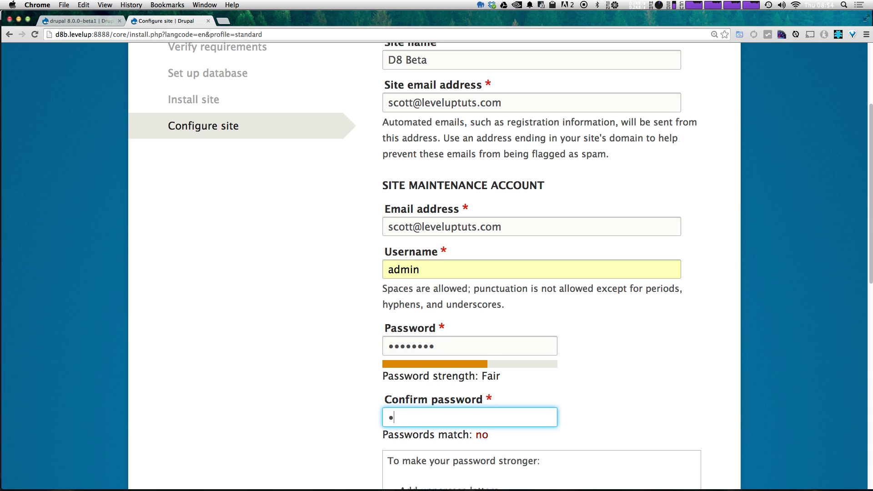
pyautogui.write('••')
pyautogui.press('super+a')
pyautogui.write('••••••••')
pyautogui.doubleClick(496, 375)
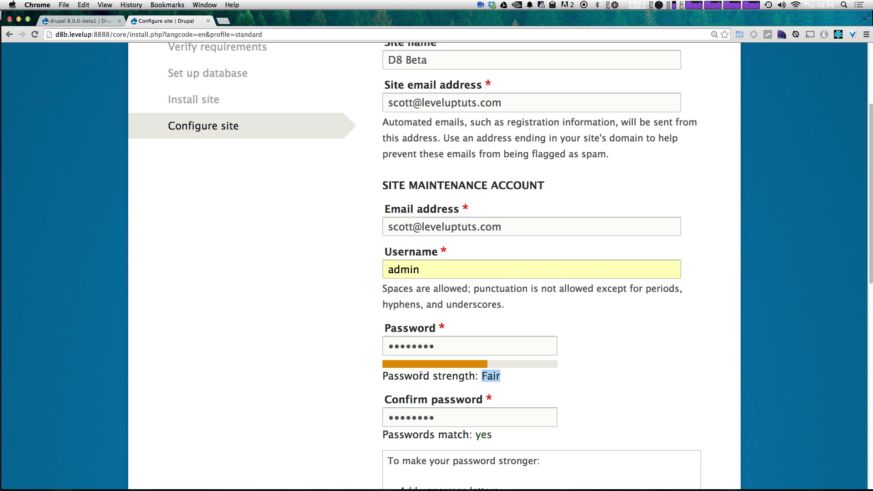
# Step: Turn off e-mail notifications for updates and save the site configuration
pyautogui.scroll(-6, 443, 395)
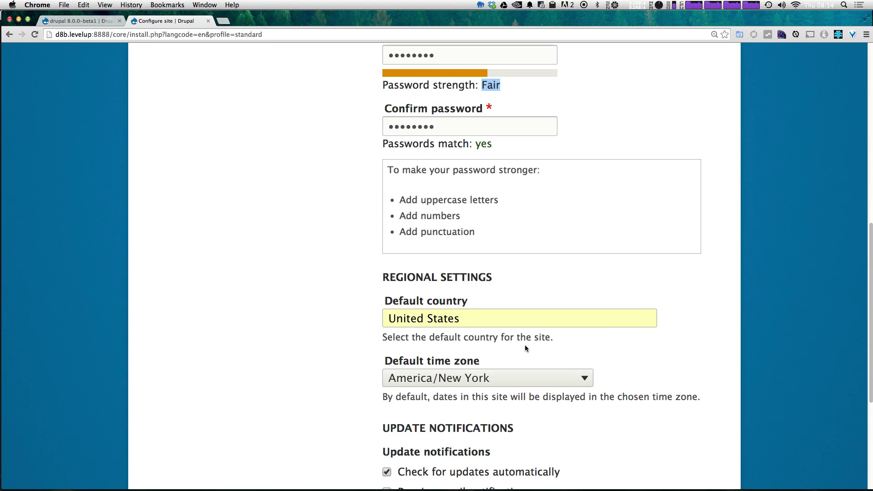
pyautogui.scroll(-3, 525, 344)
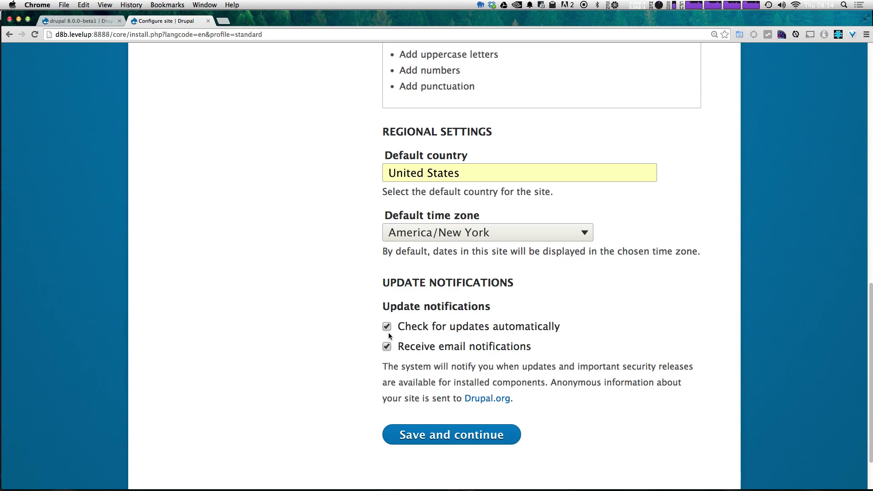
pyautogui.click(386, 347)
pyautogui.moveTo(437, 349); pyautogui.dragTo(580, 351)
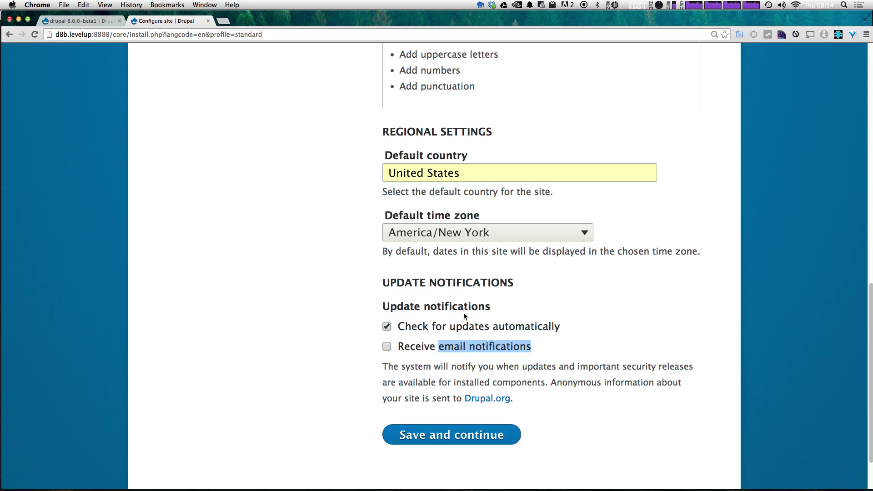
pyautogui.click(439, 436)
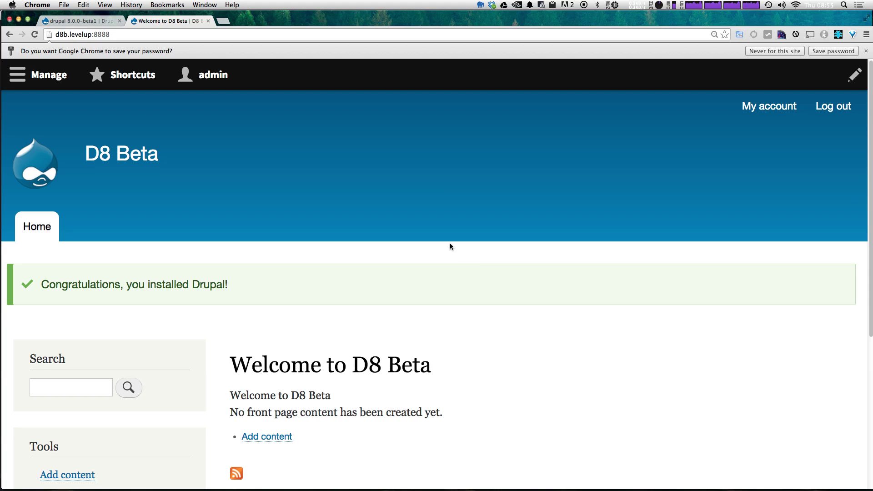
# Step: Scroll the new D8 Beta front page to view the Congratulations message and empty-content notice
pyautogui.scroll(-5, 450, 245)
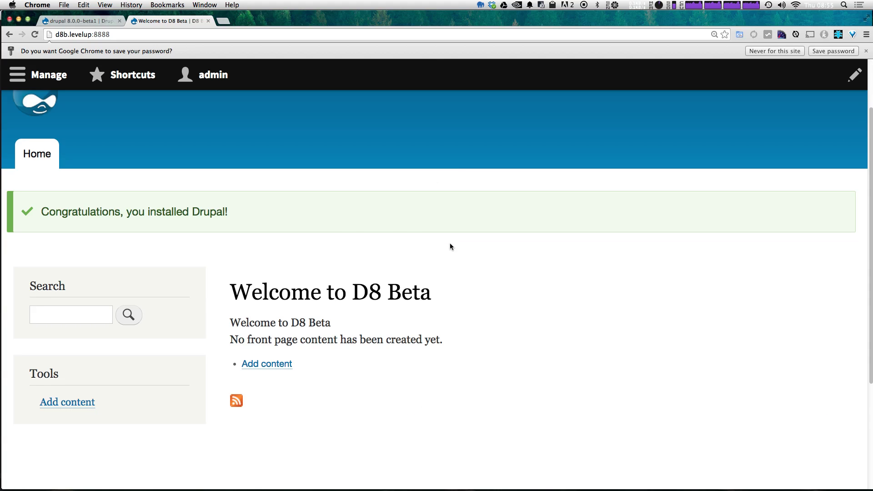
pyautogui.scroll(5, 445, 269)
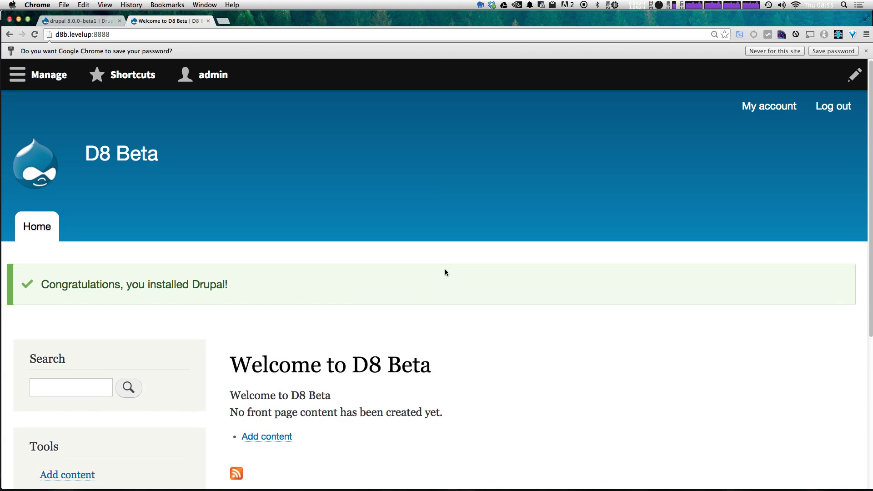
pyautogui.scroll(-5, 444, 270)
pyautogui.scroll(5, 444, 269)
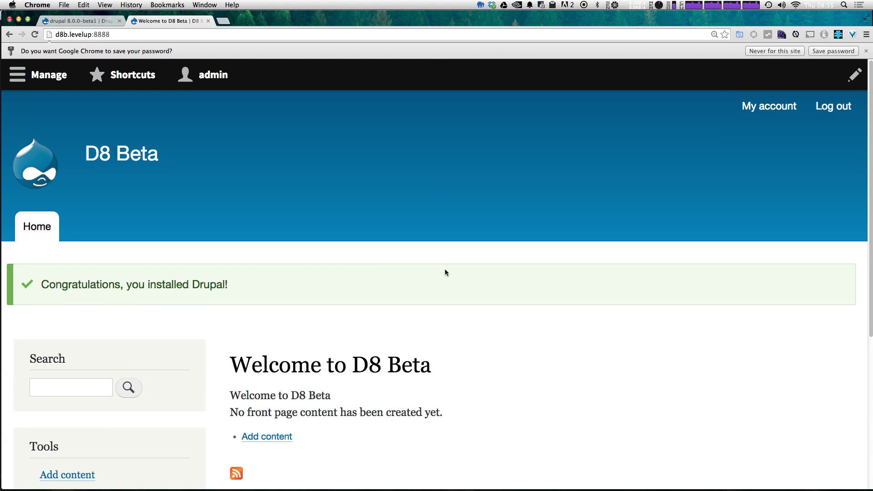